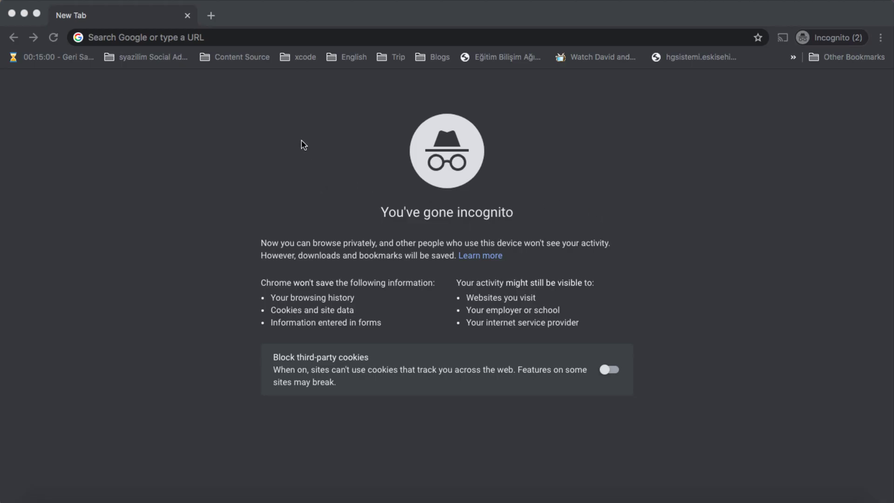
Go to instagram.com and log in with the account's username and password.
click(258, 41)
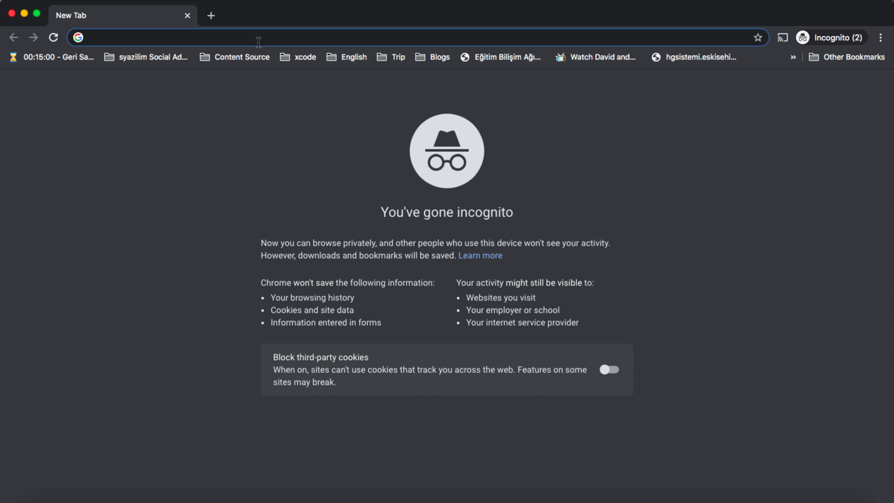
text(instagram.com)
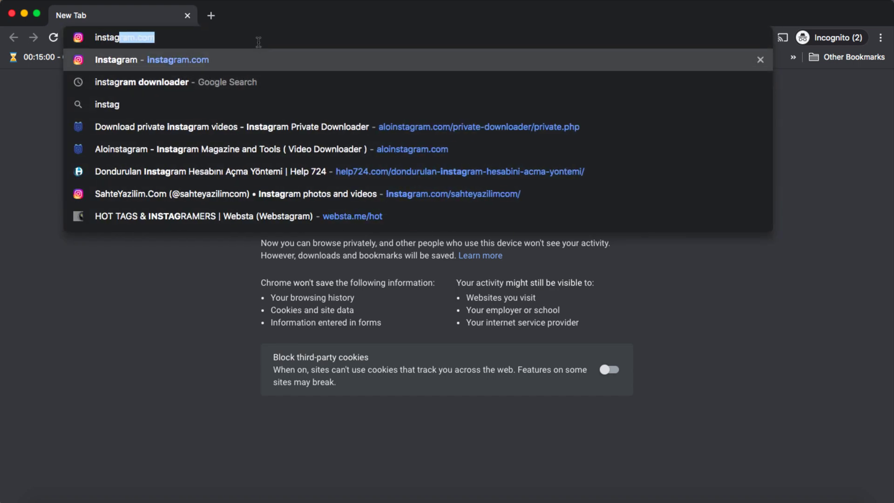
key(Return)
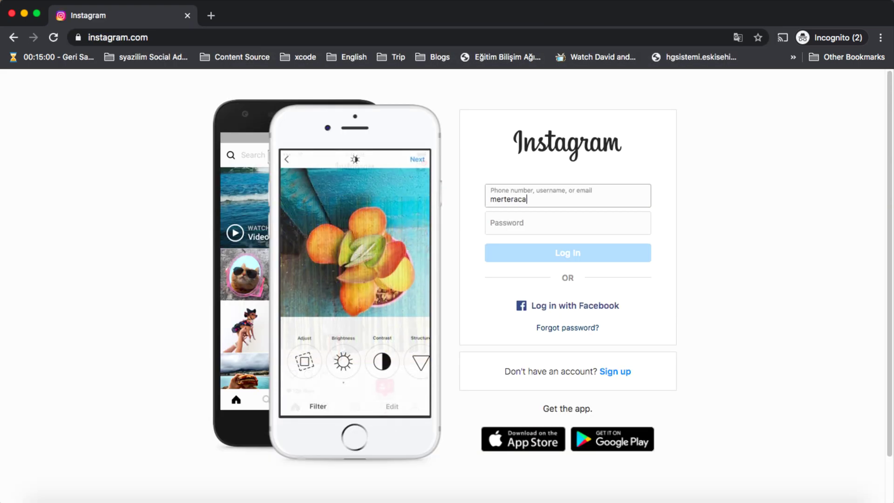
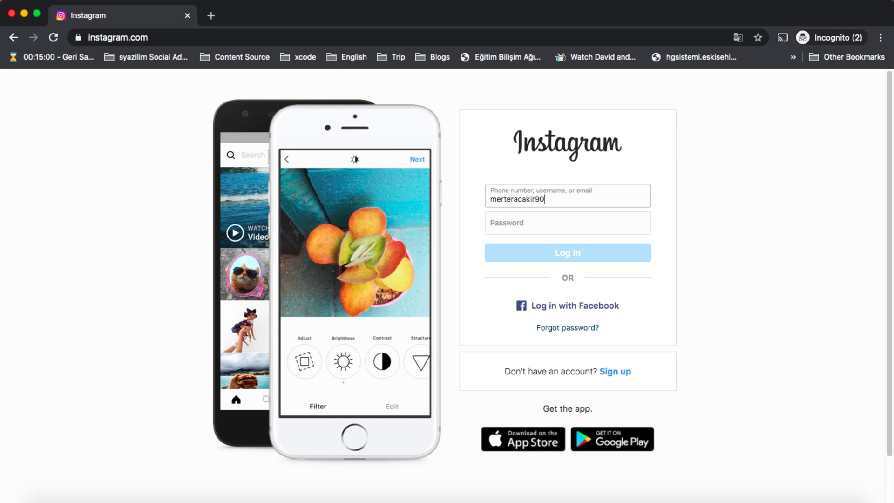
key(Tab)
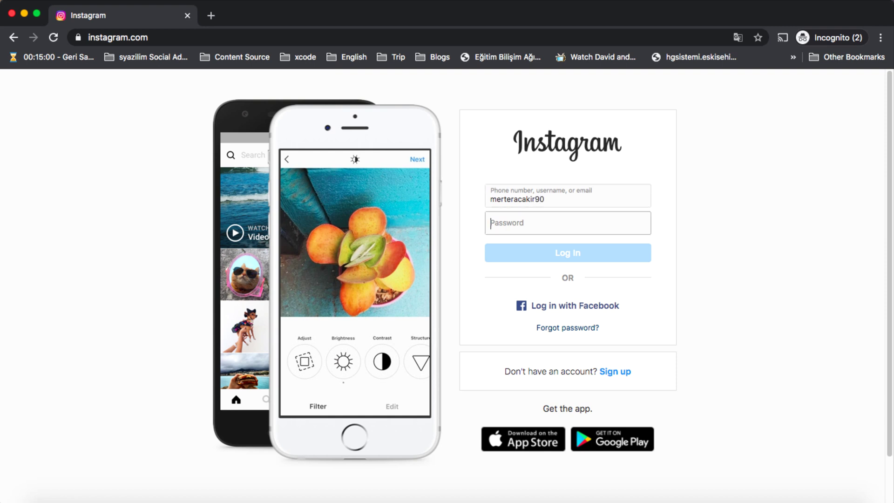
text(••••••)
key(Return)
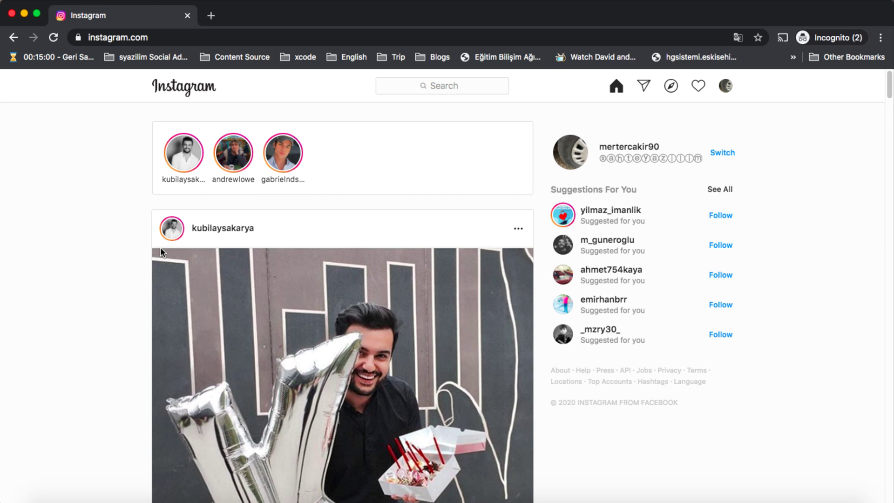
Inspect the page with developer tools and reload it in the mobile device view.
right_click(88, 208)
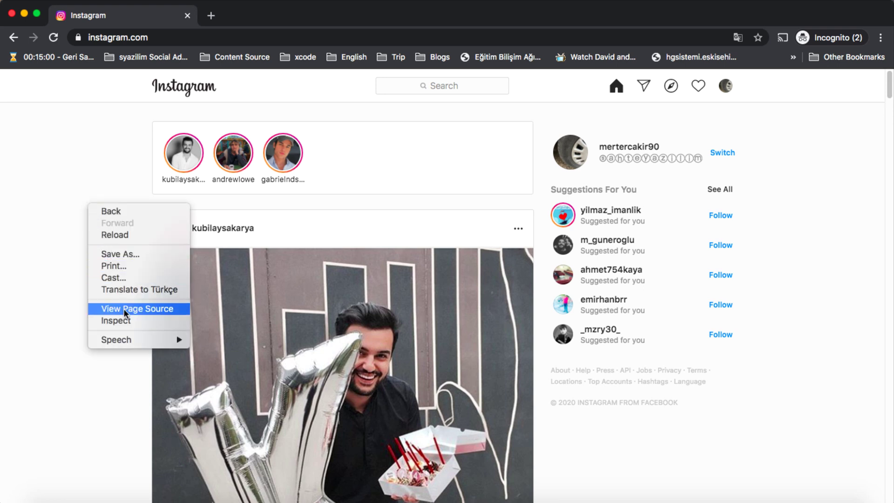
click(146, 319)
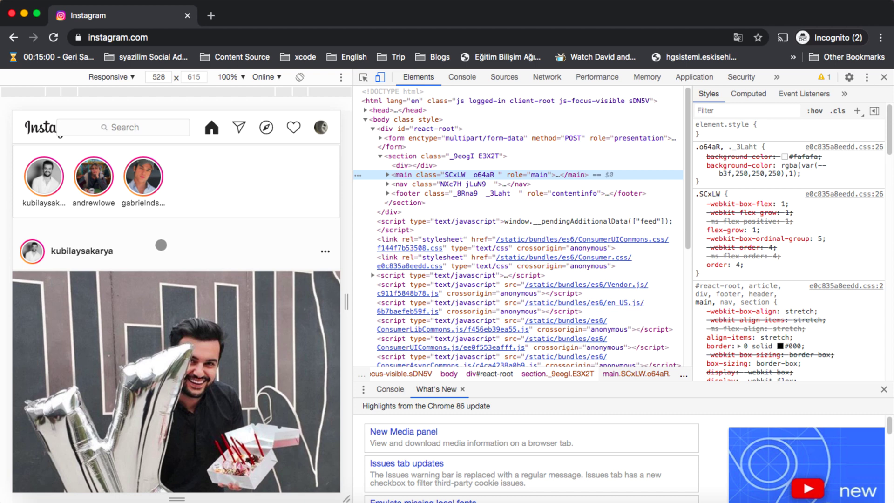
click(53, 37)
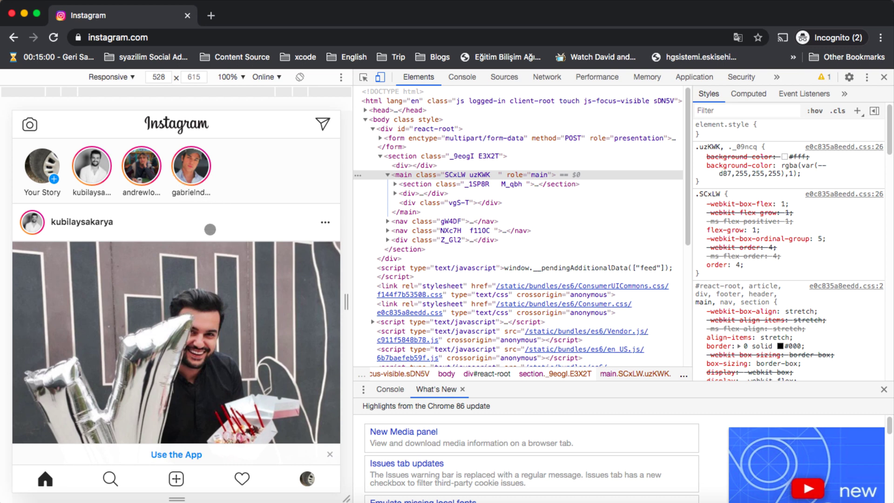
click(110, 479)
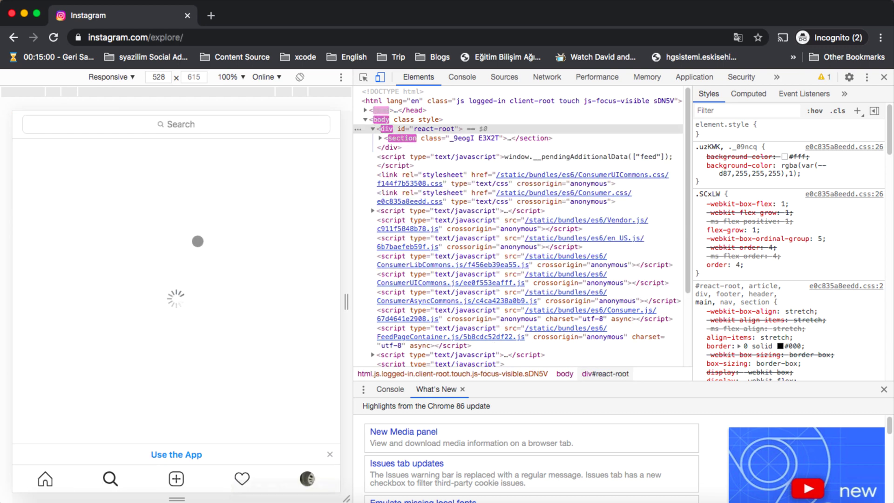
click(163, 120)
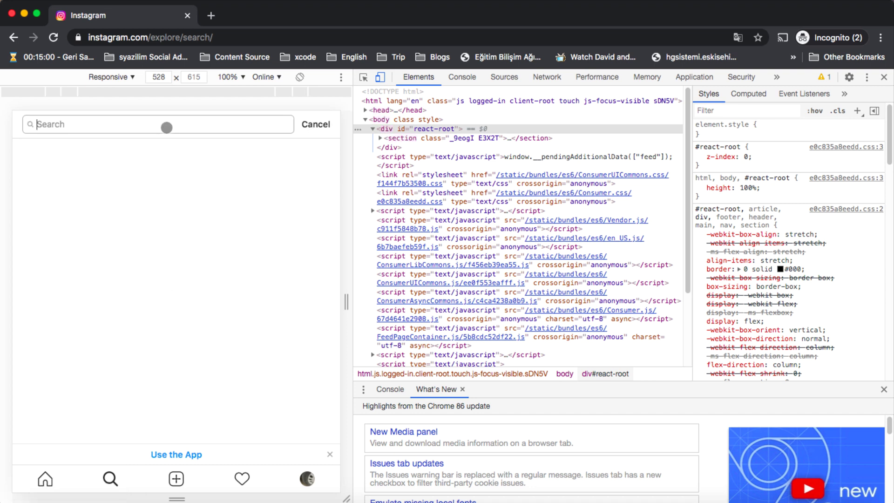
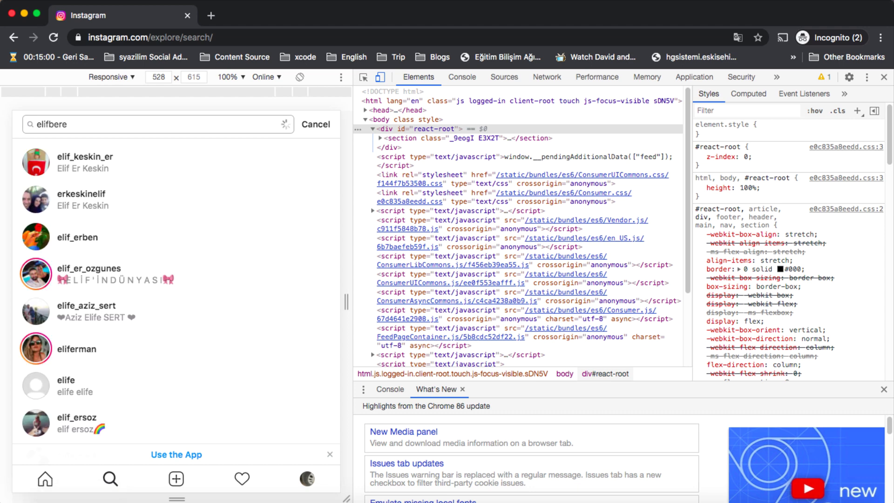
click(123, 160)
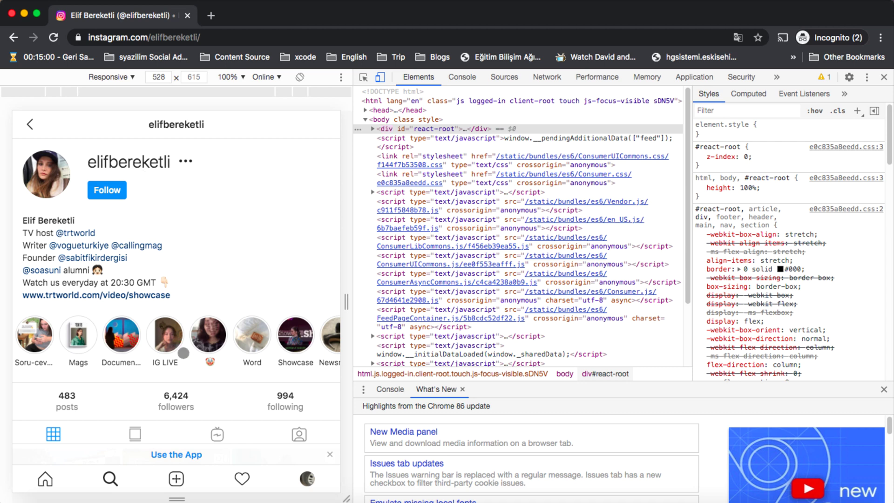
scroll(209, 401, down, 10)
scroll(217, 307, up, 8)
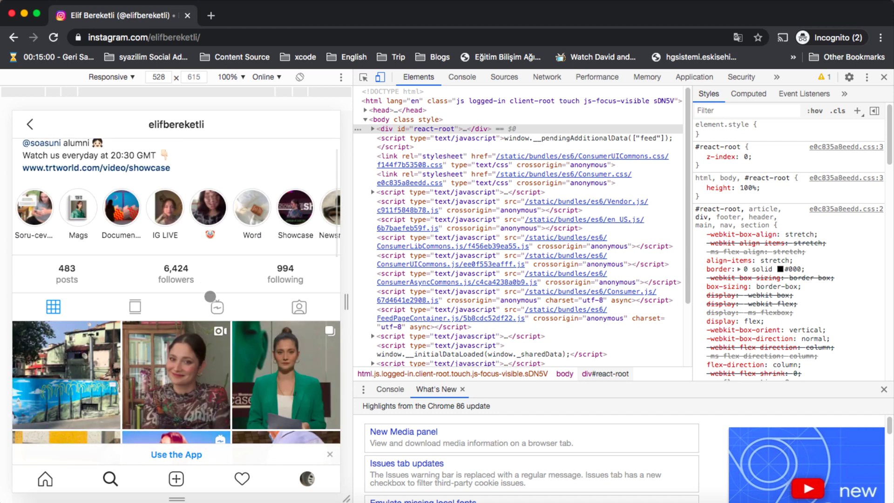
Open the 1:01 IGTV video of the woman in a blue shirt from the profile's IGTV tab.
click(217, 307)
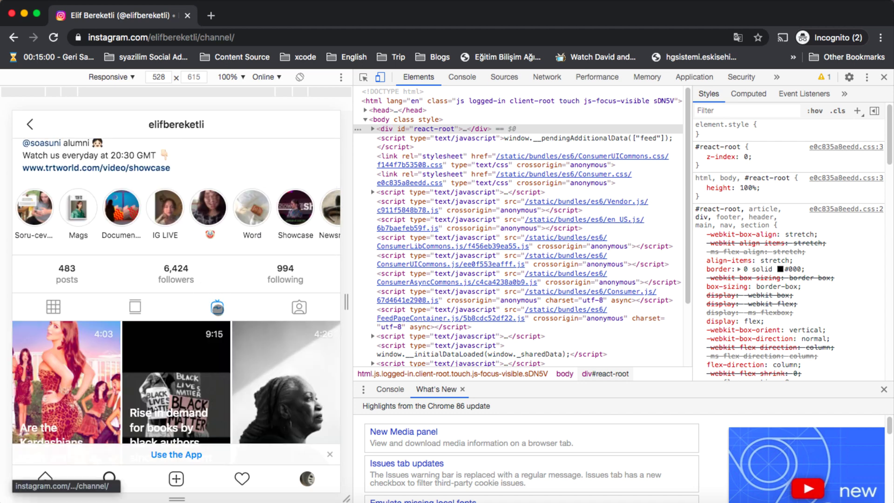
scroll(231, 307, down, 5)
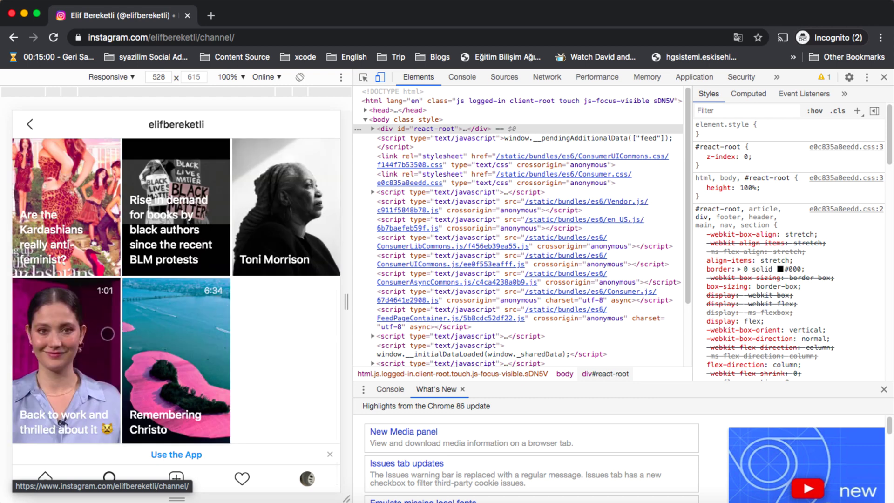
click(75, 336)
click(75, 335)
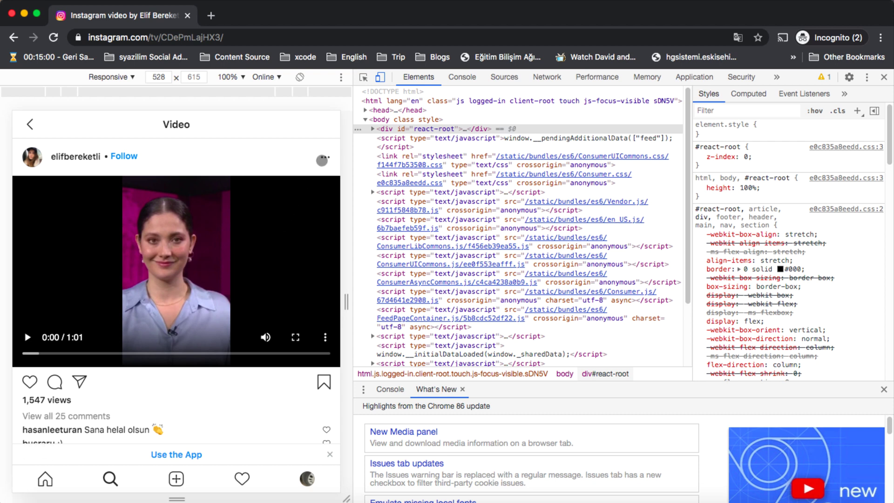
Copy the IGTV video post's link from its share options.
click(322, 160)
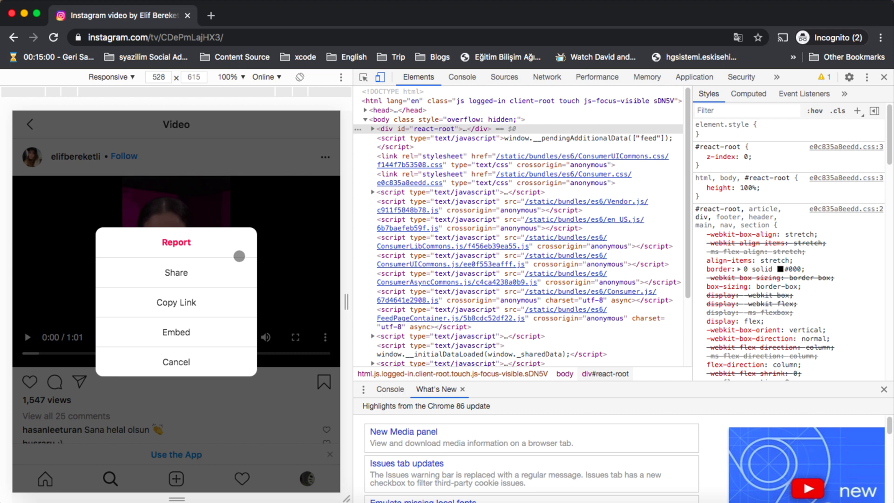
click(212, 305)
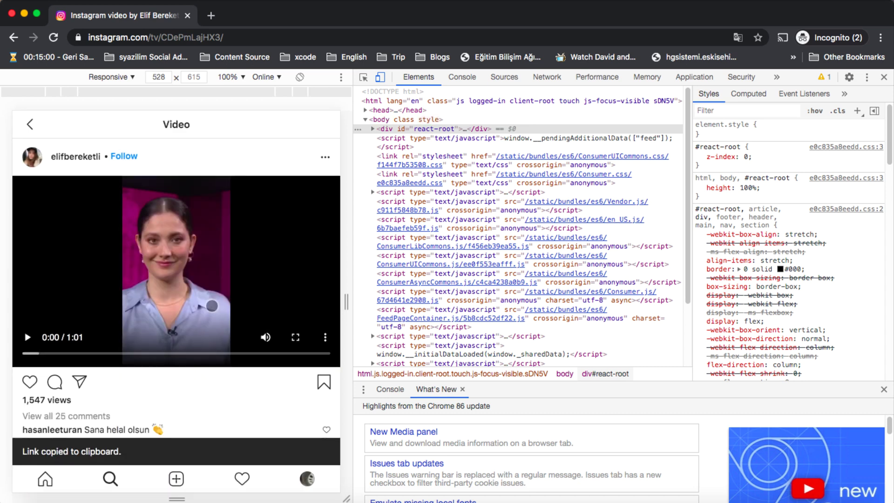
Open ingramer.com in a new tab, go to its Instagram Downloader tool and dismiss the cookie notice.
click(212, 15)
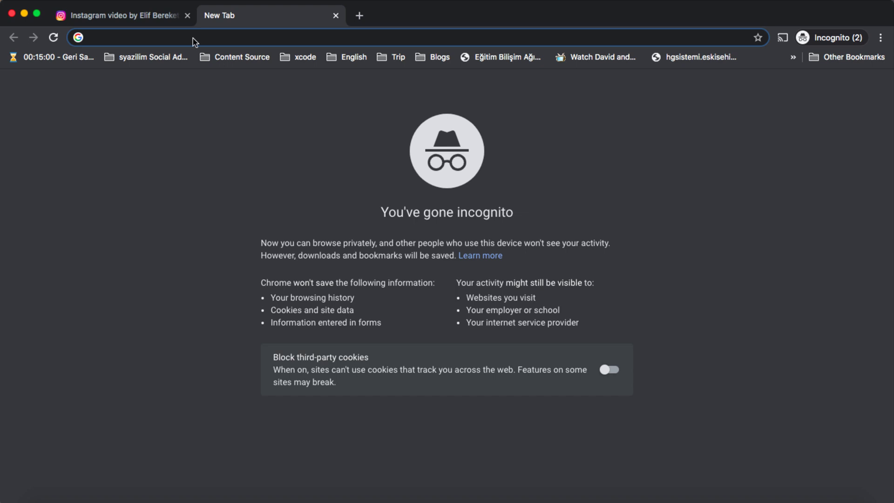
text(ingramer)
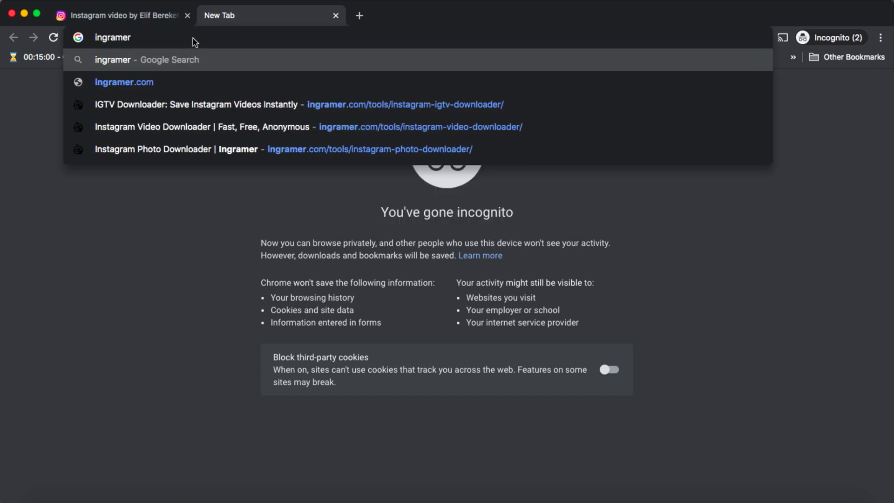
key(Down)
key(Return)
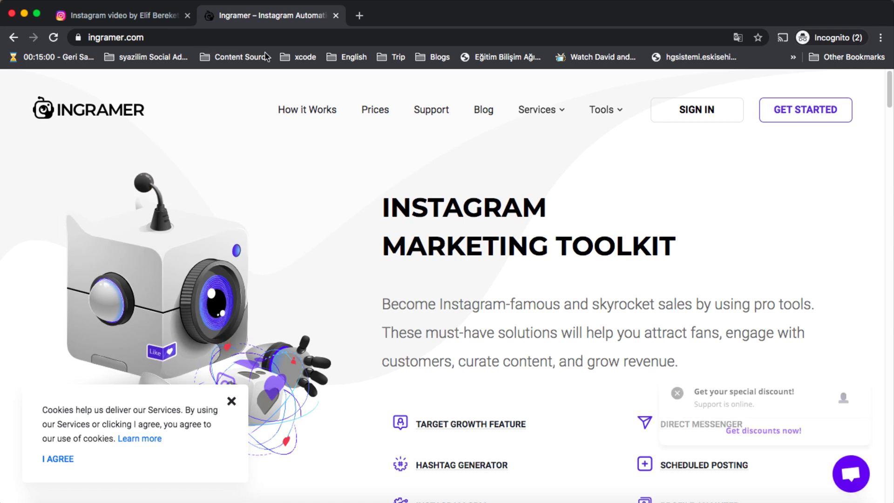
mouse_move(601, 109)
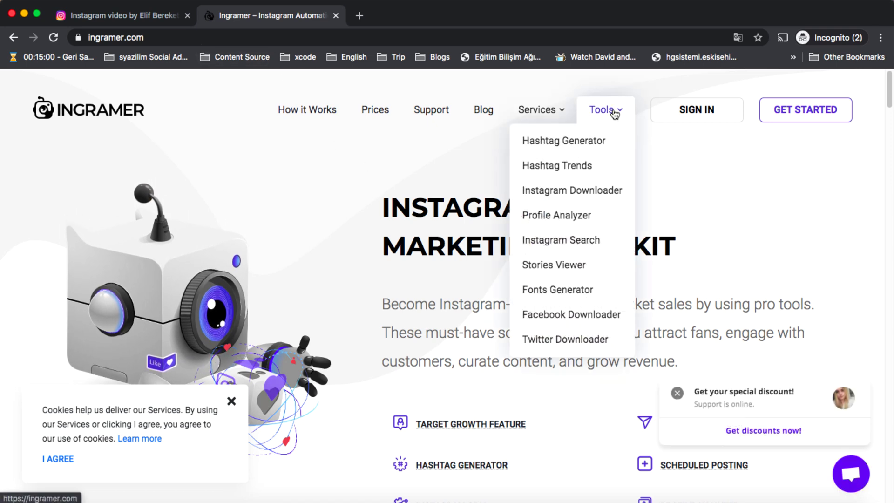
click(613, 198)
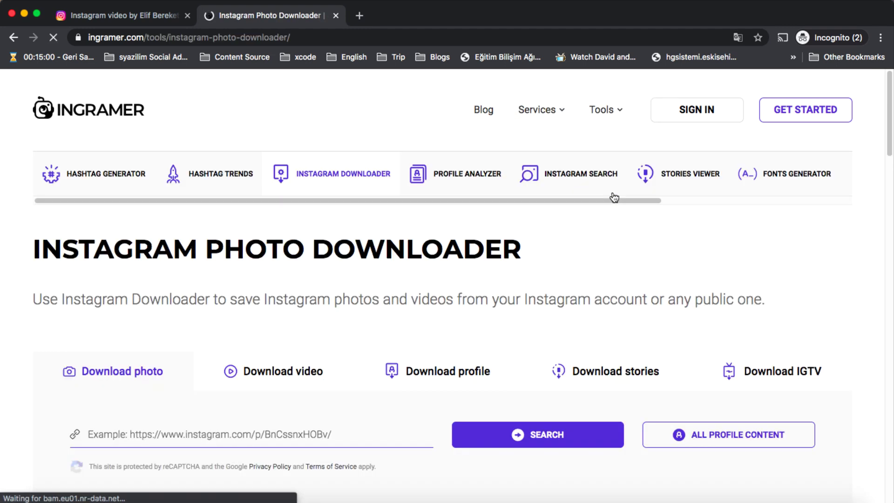
scroll(503, 237, down, 1)
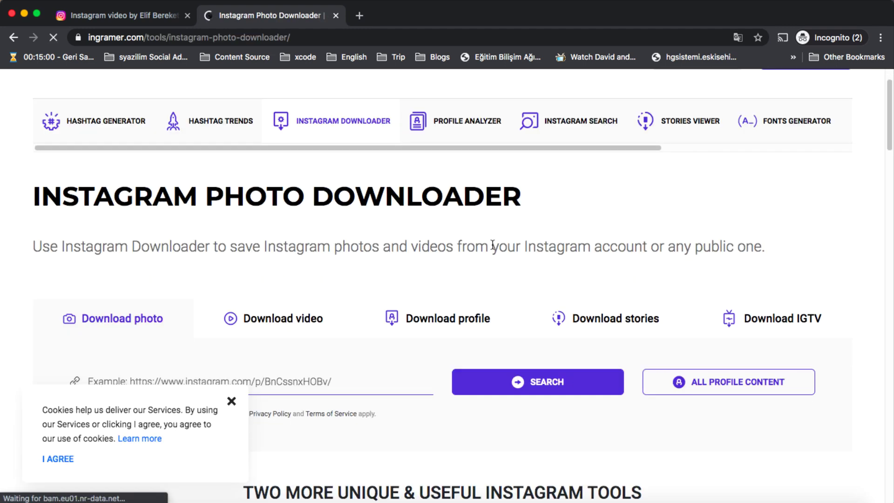
click(232, 404)
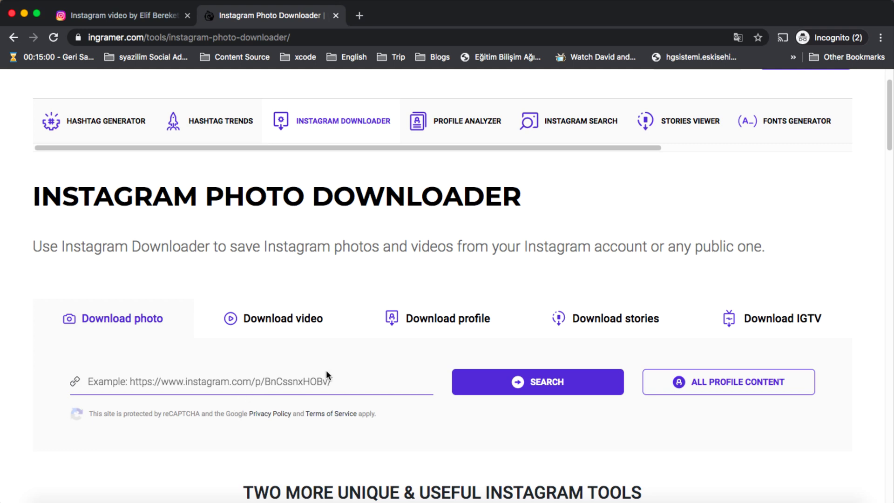
Paste the copied video link into Ingramer's IGTV downloader and search for it.
click(798, 327)
scroll(292, 361, down, 3)
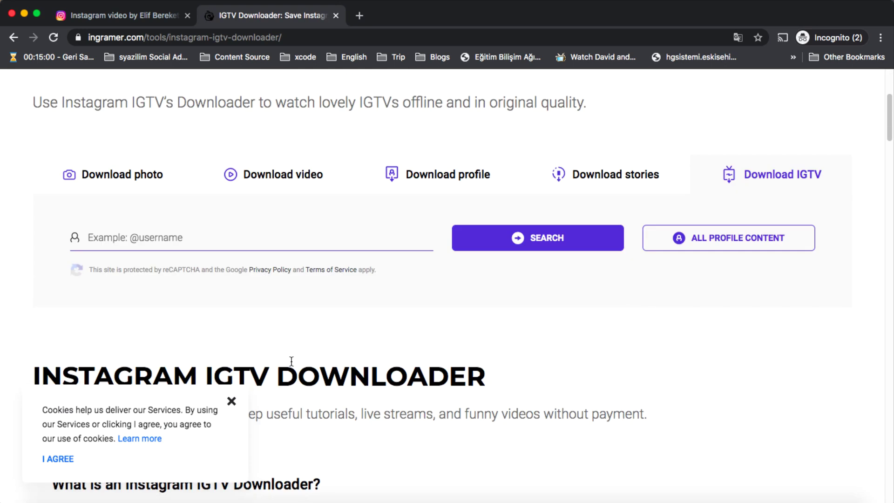
click(231, 401)
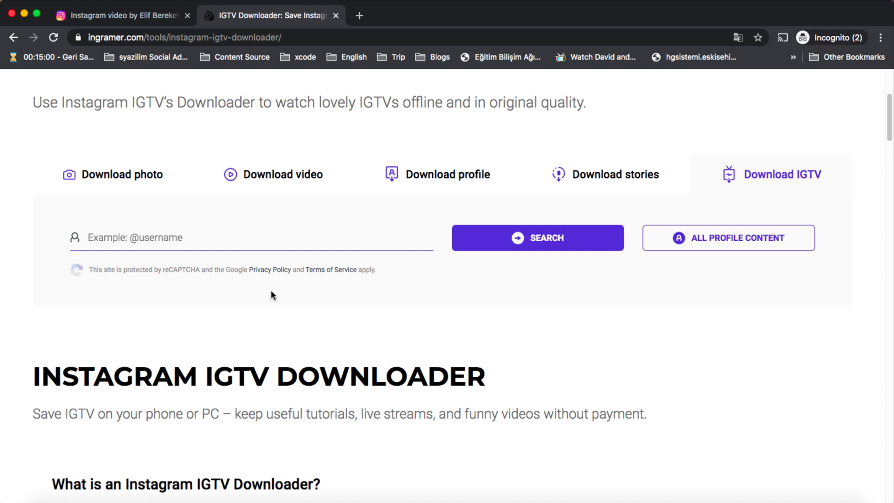
click(230, 240)
right_click(229, 240)
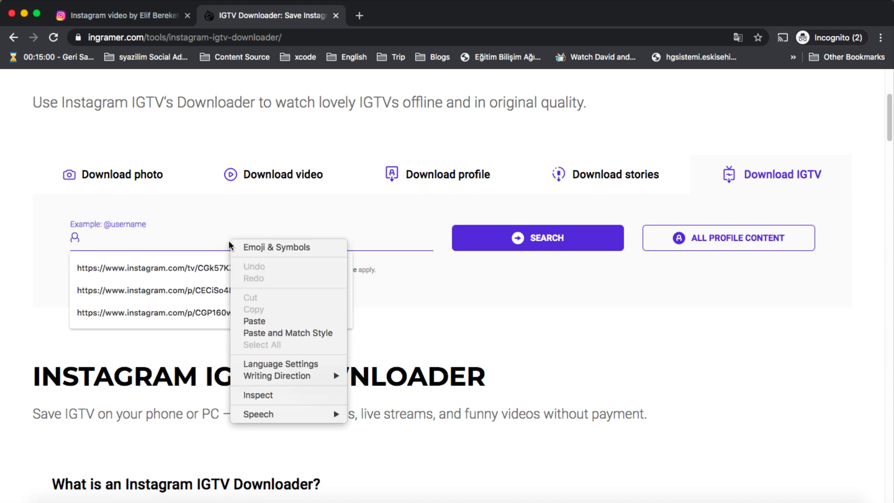
click(263, 321)
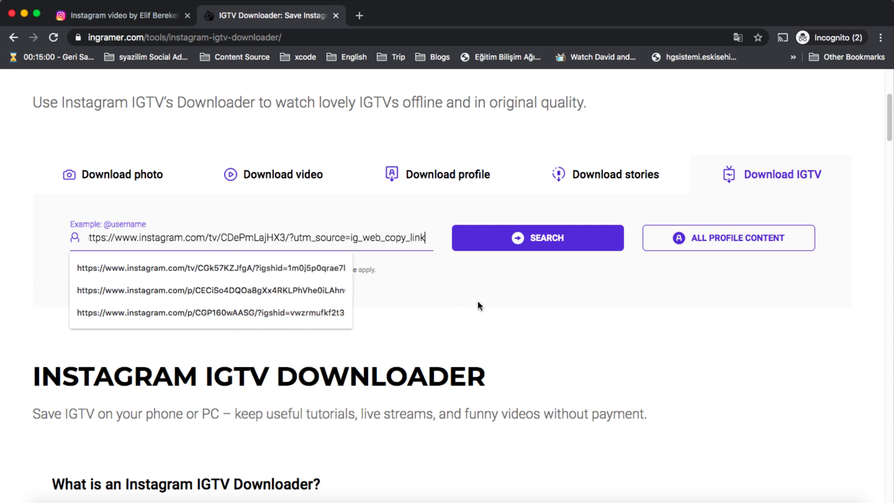
click(489, 306)
click(517, 244)
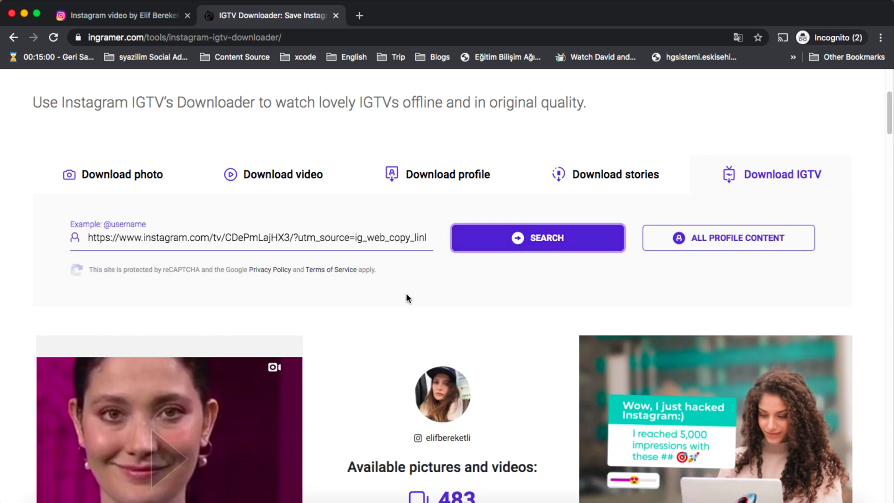
scroll(405, 297, down, 3)
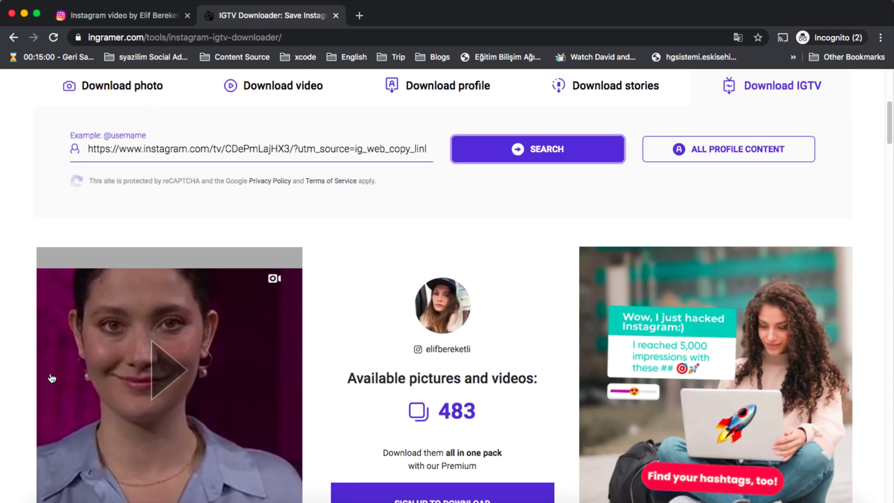
scroll(49, 378, down, 2)
scroll(128, 355, down, 2)
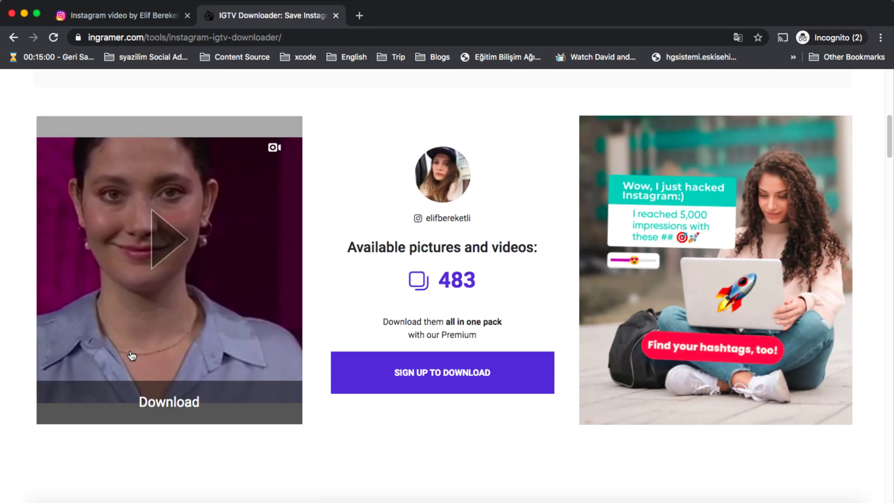
Open the video's MP4 in a new tab, download it via the player's menu and open the saved file.
click(160, 421)
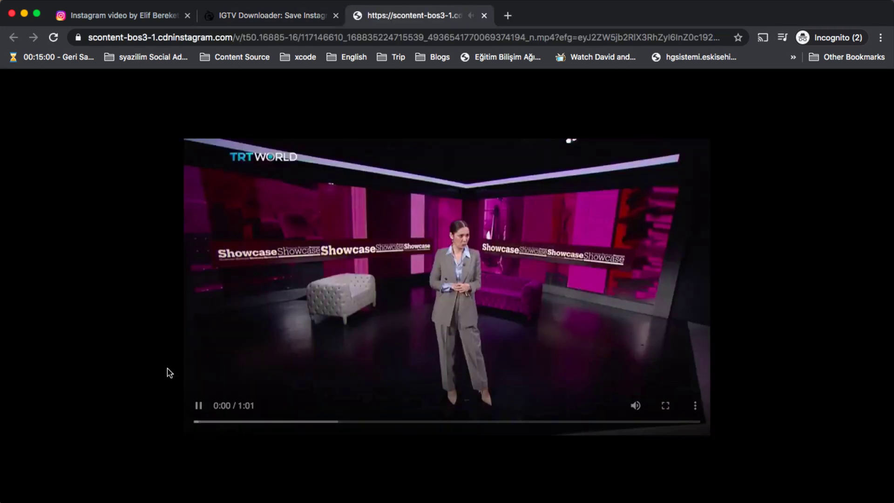
click(199, 407)
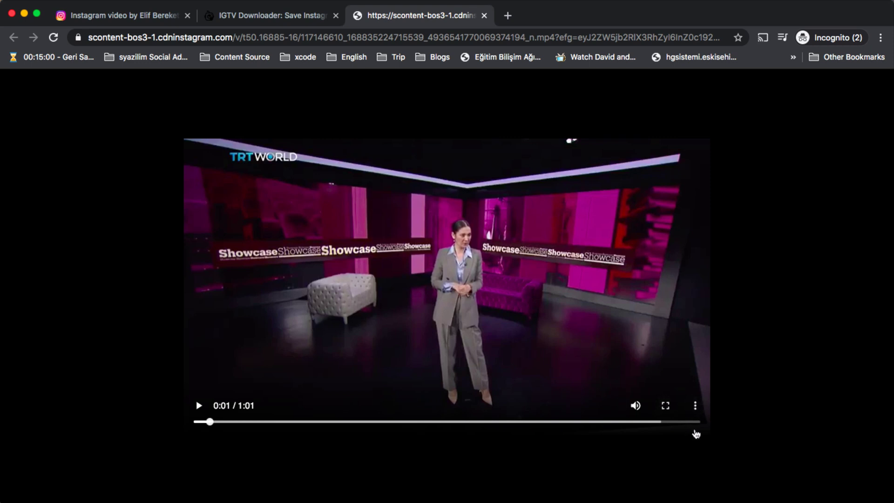
click(696, 408)
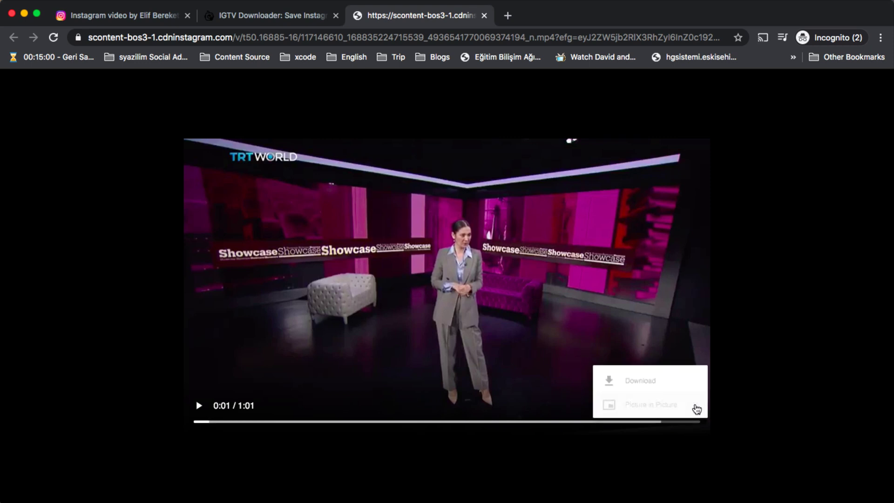
click(670, 386)
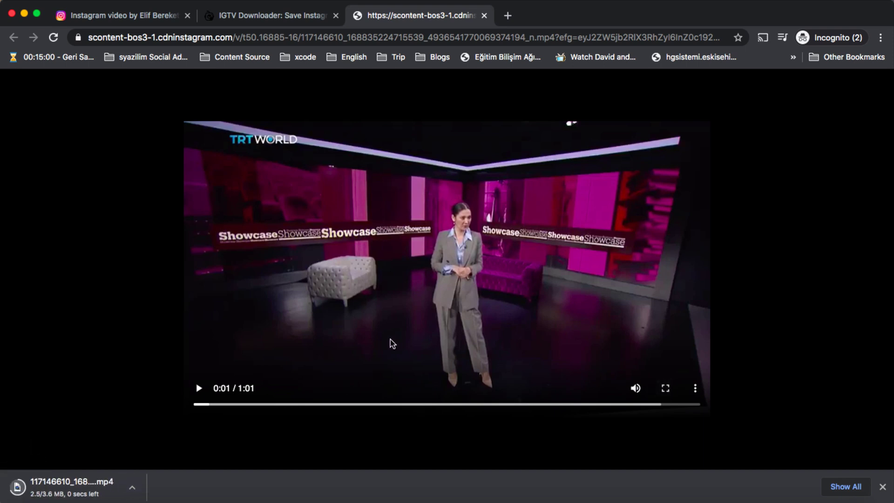
click(106, 489)
Play the downloaded MP4 in QuickTime Player, then close its window.
click(294, 294)
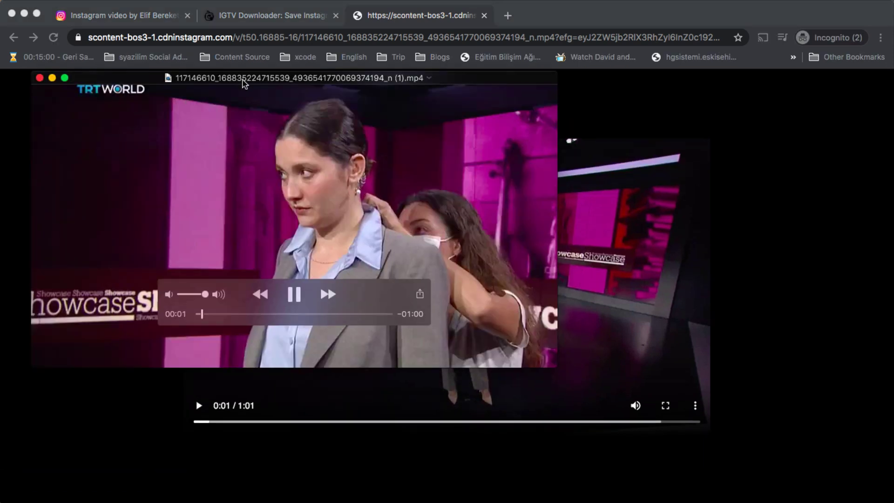
drag(175, 78, 223, 121)
click(88, 120)
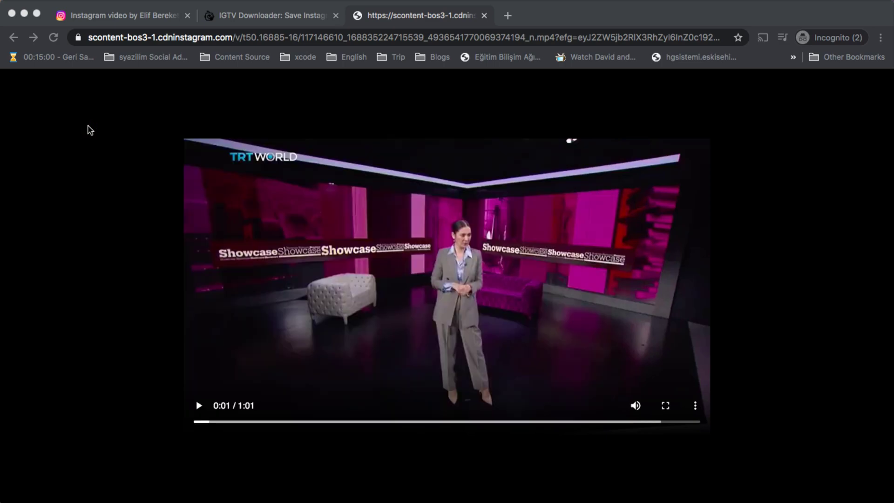